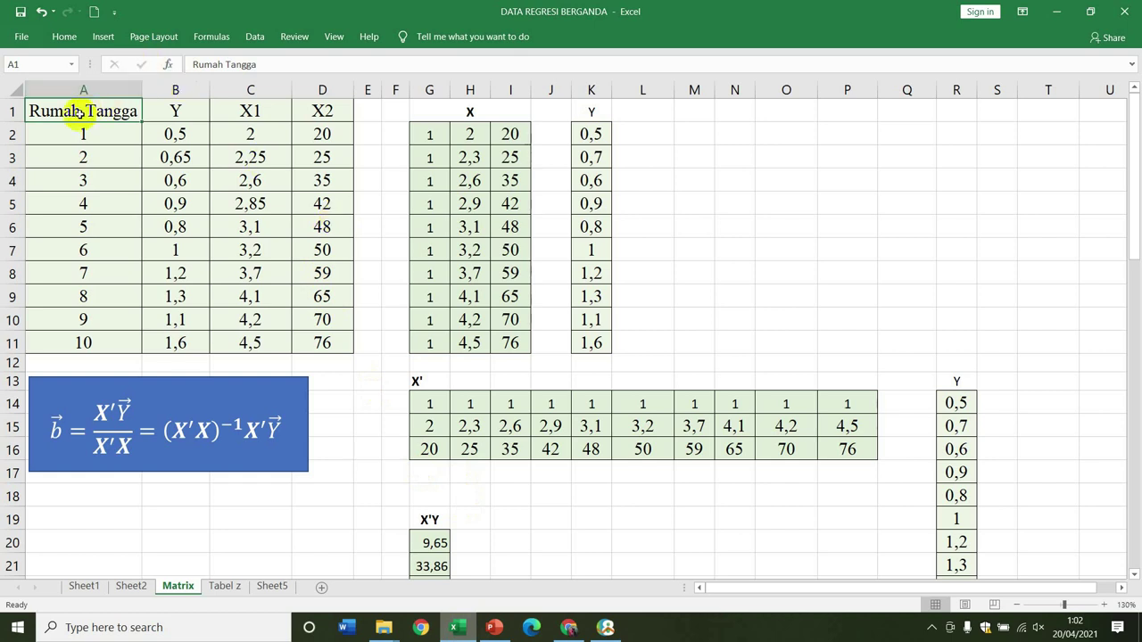
Examine the household data table and the X matrix, Y vector and transposed X' matrix built from it
drag(80, 112, 299, 336)
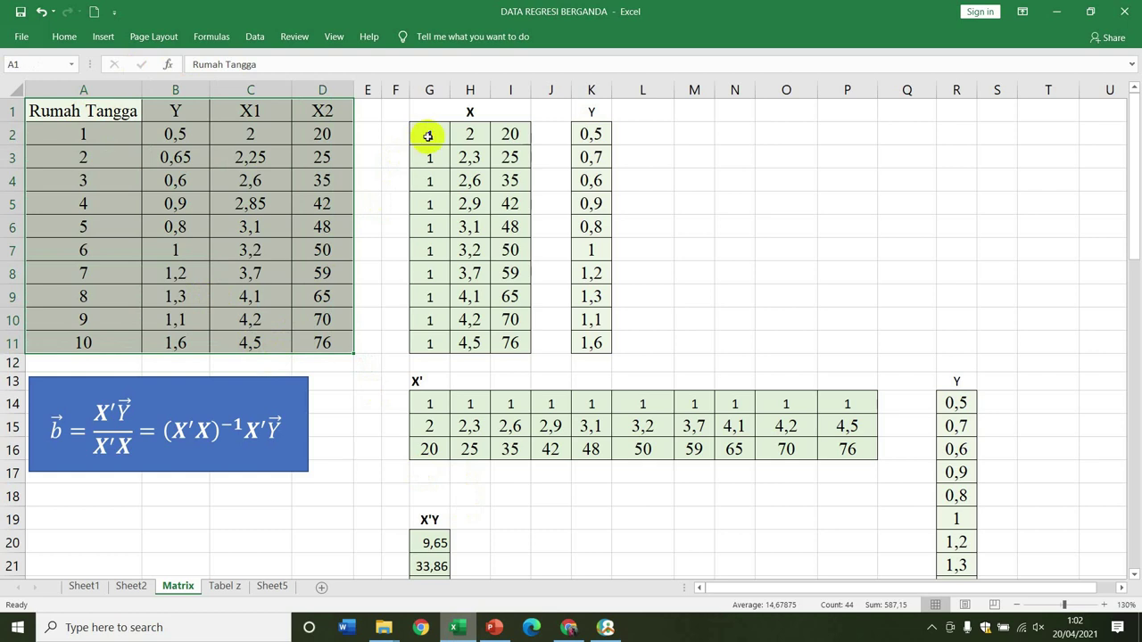
drag(428, 136, 509, 341)
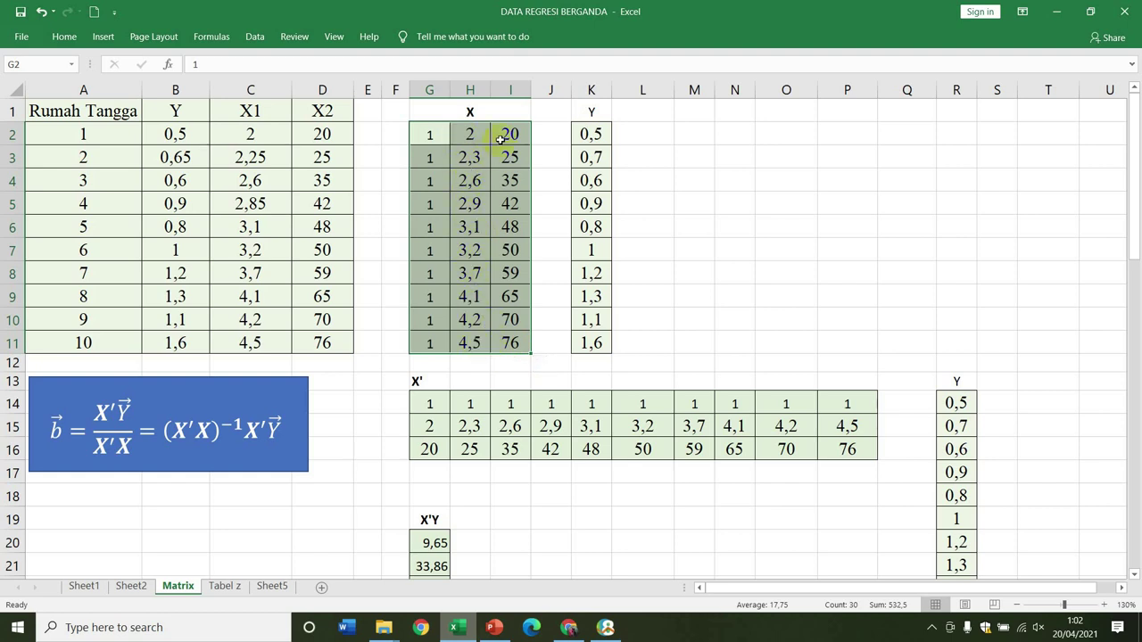
click(515, 319)
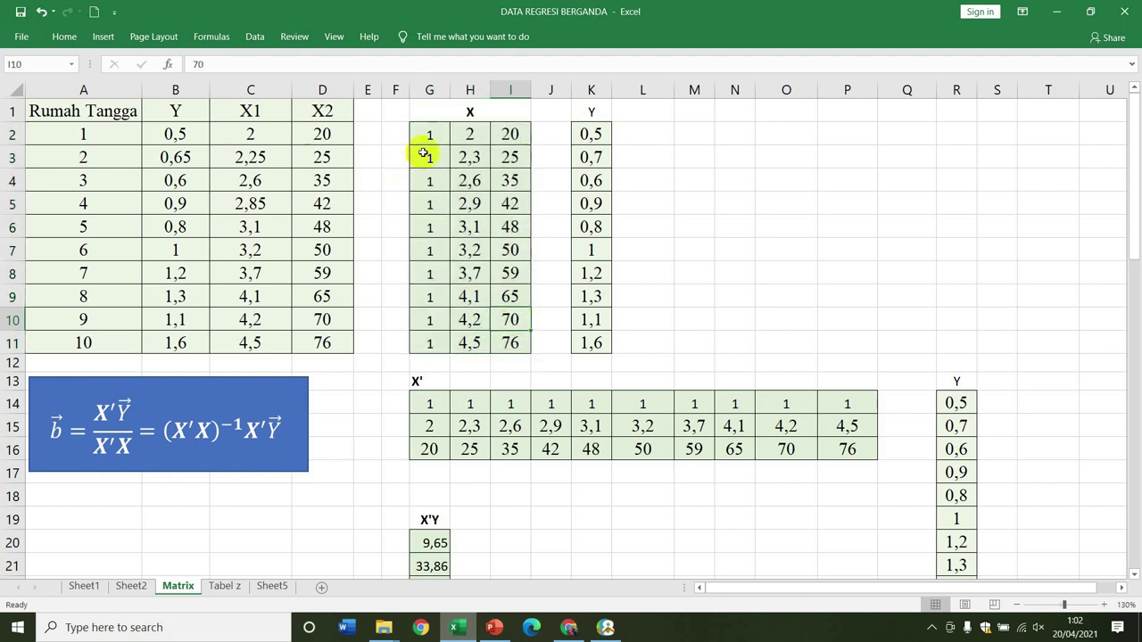
drag(429, 132, 430, 330)
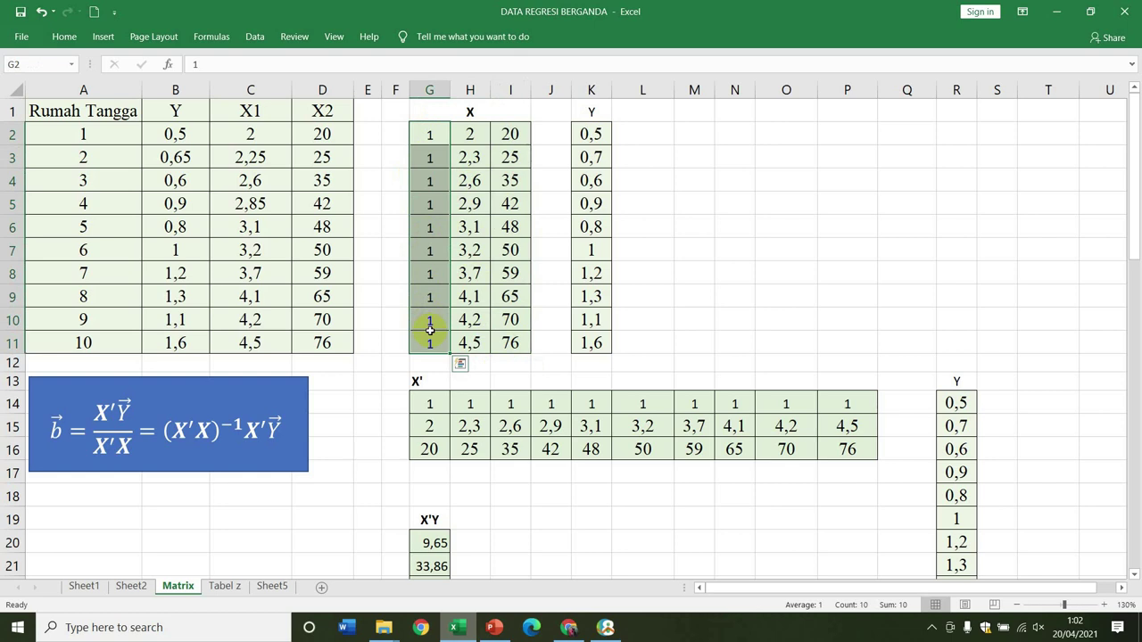
drag(591, 135, 605, 339)
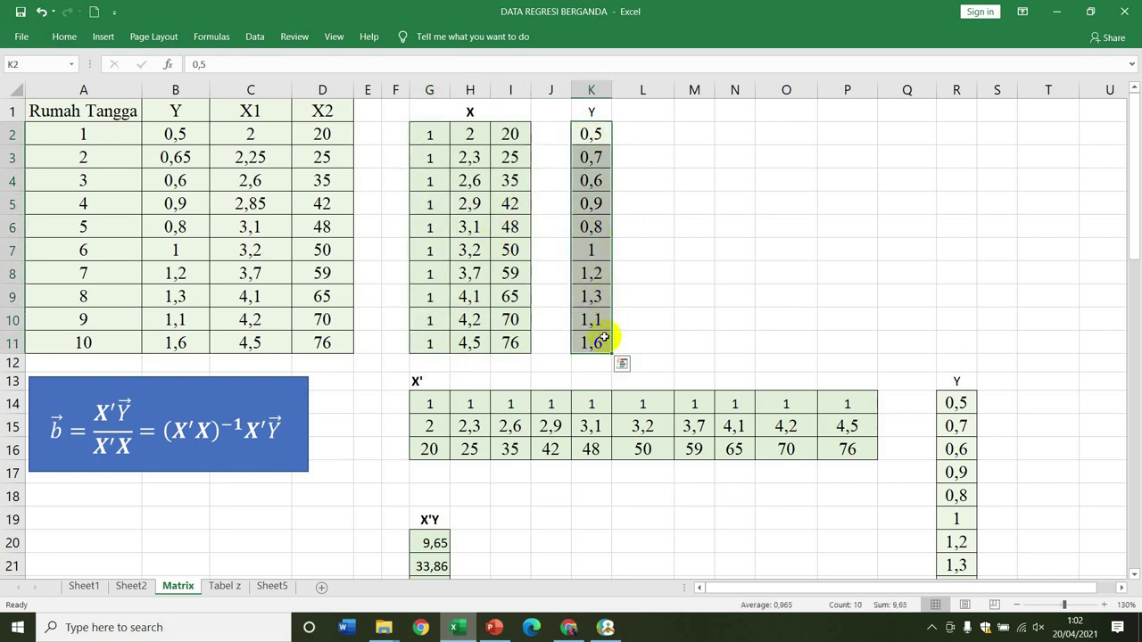
drag(429, 136, 511, 343)
drag(589, 132, 595, 333)
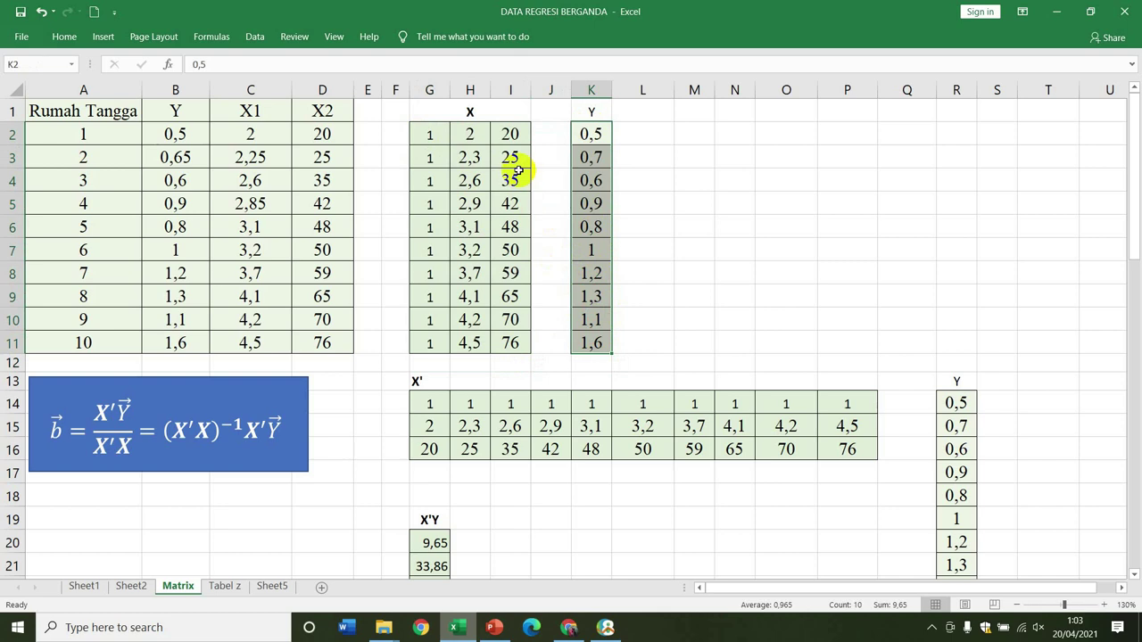
click(425, 404)
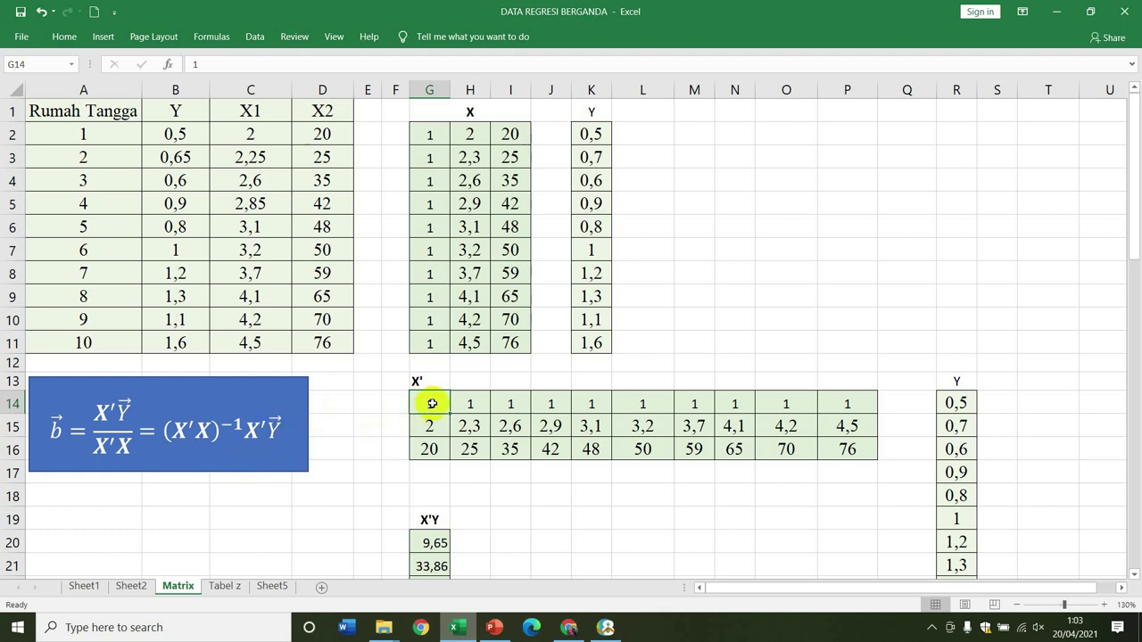
drag(431, 403, 845, 461)
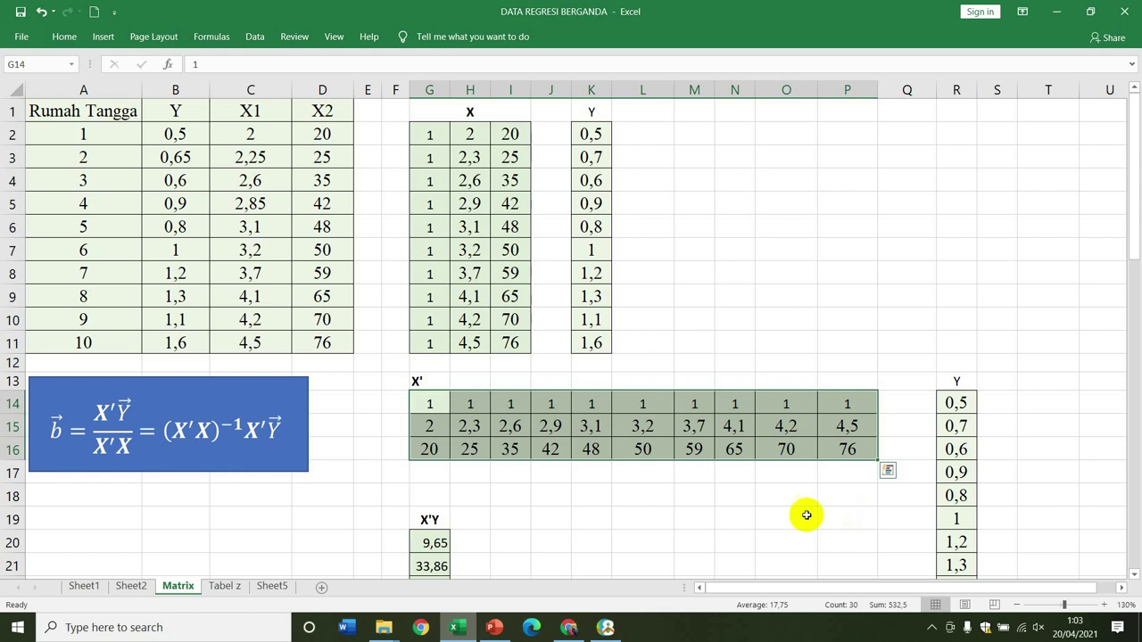
Inspect the formulas in the three X'Y cells G20, G21 and G22 without changing them
double_click(433, 540)
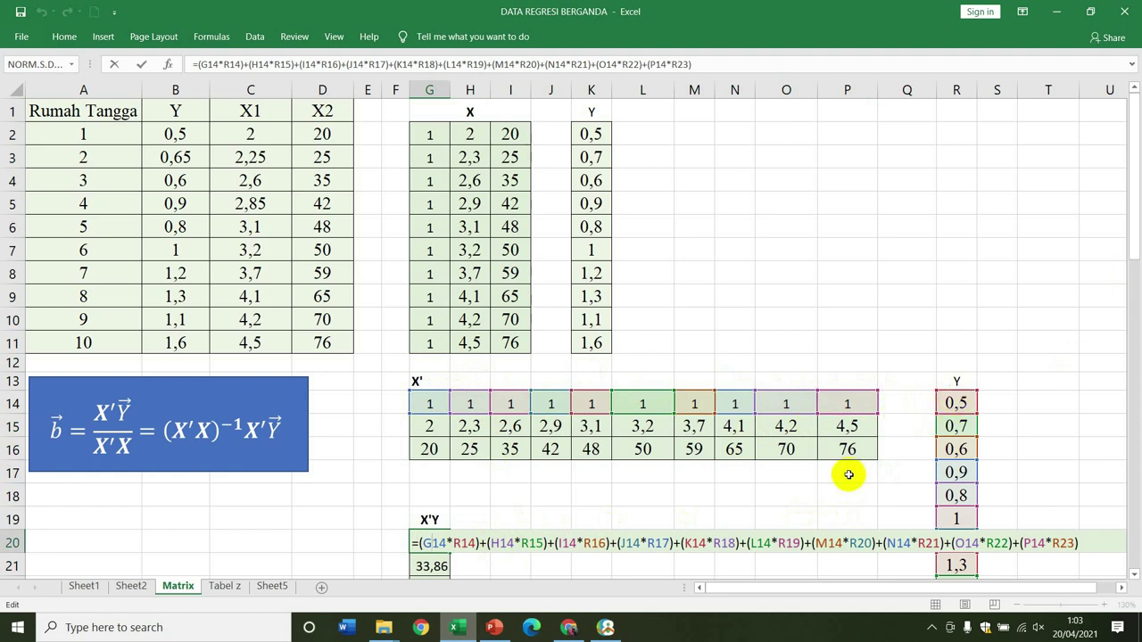
key(Return)
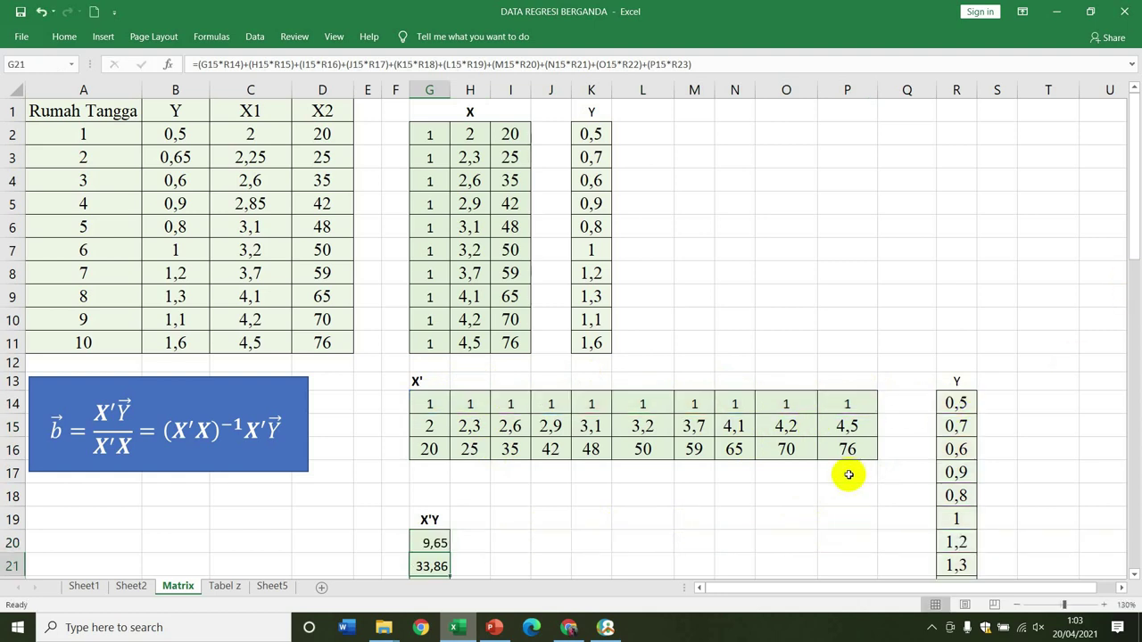
double_click(428, 565)
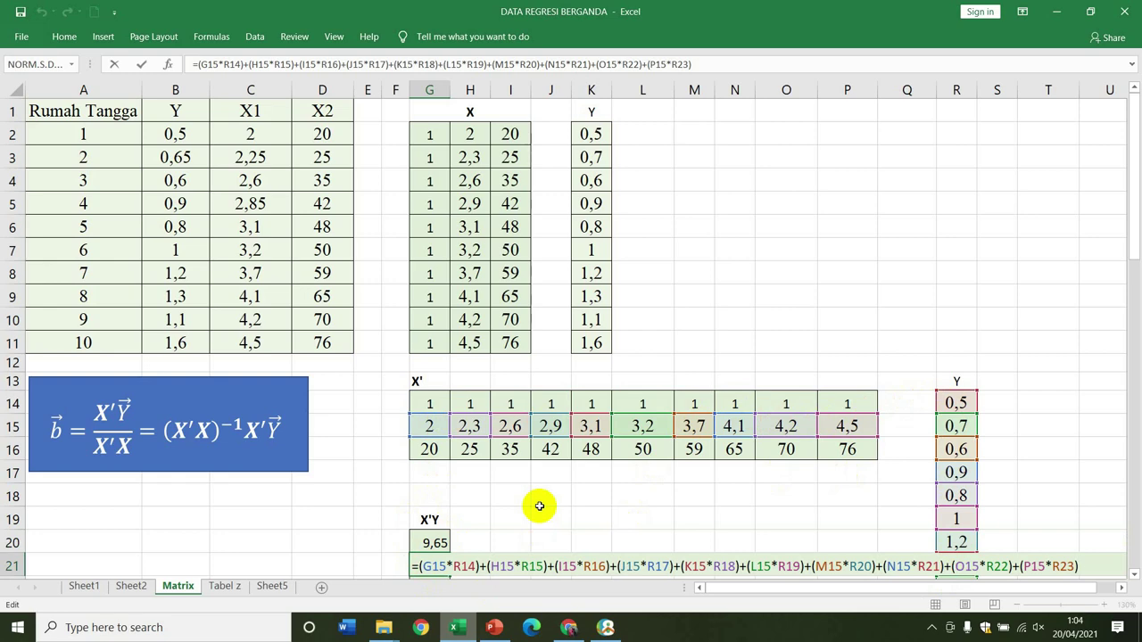
key(Return)
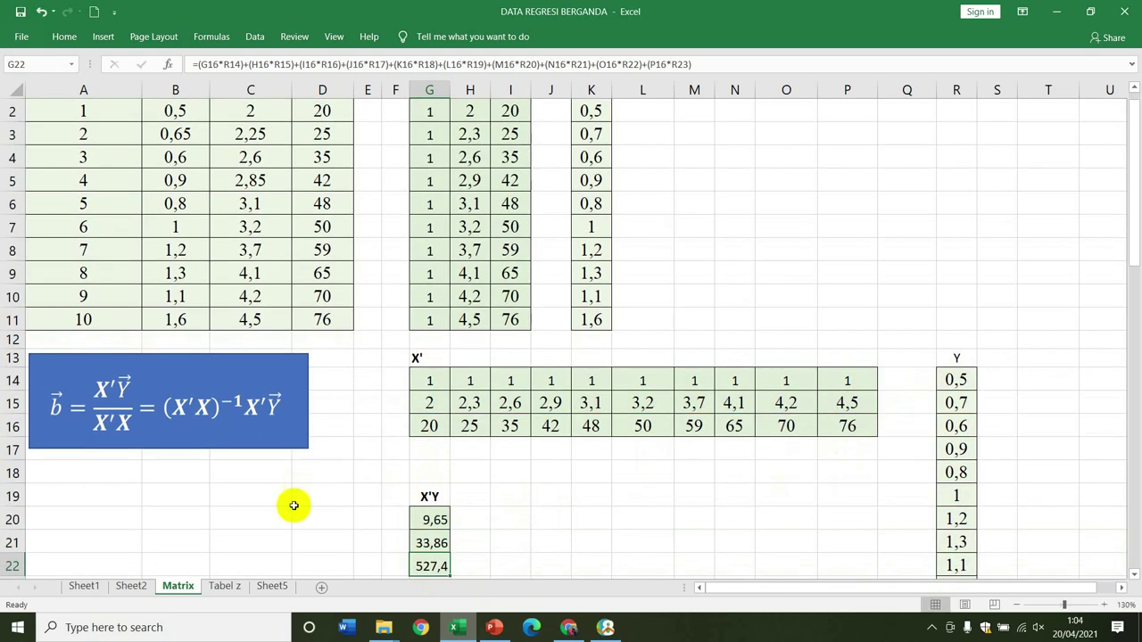
double_click(430, 566)
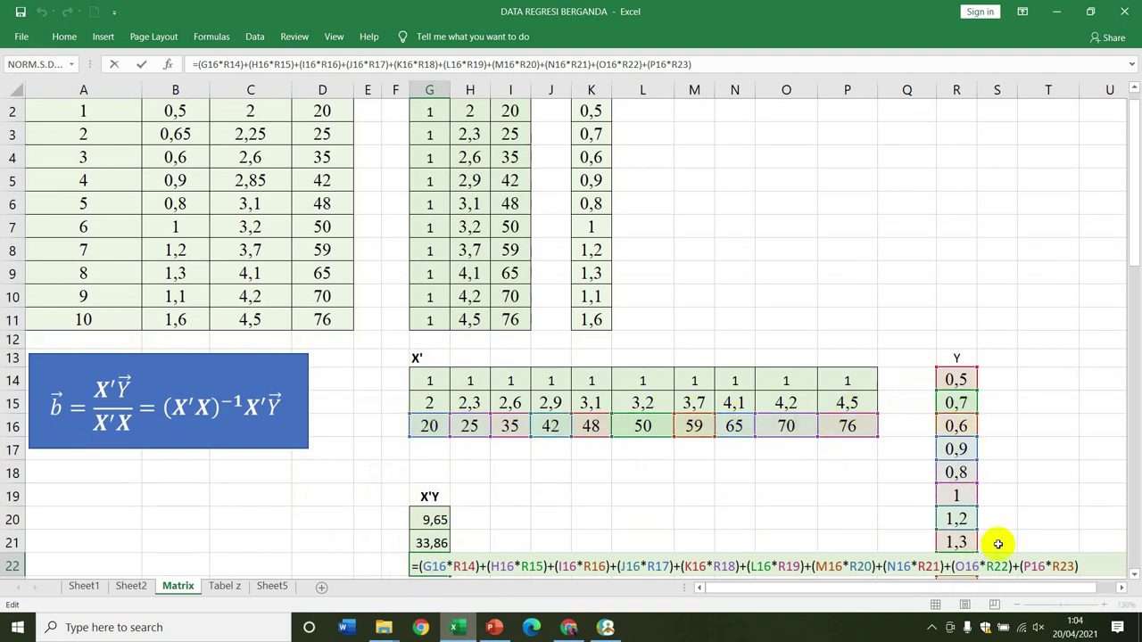
key(Return)
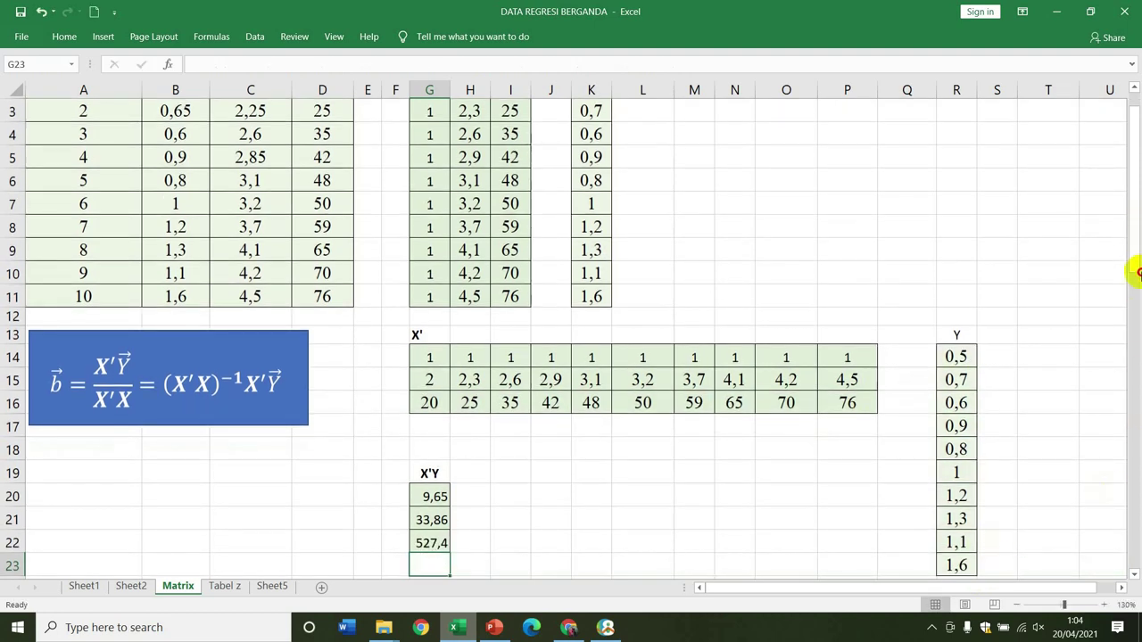
Review the X' matrix and X matrix beside it, and check the first X'X element in G34
drag(1130, 247, 1135, 331)
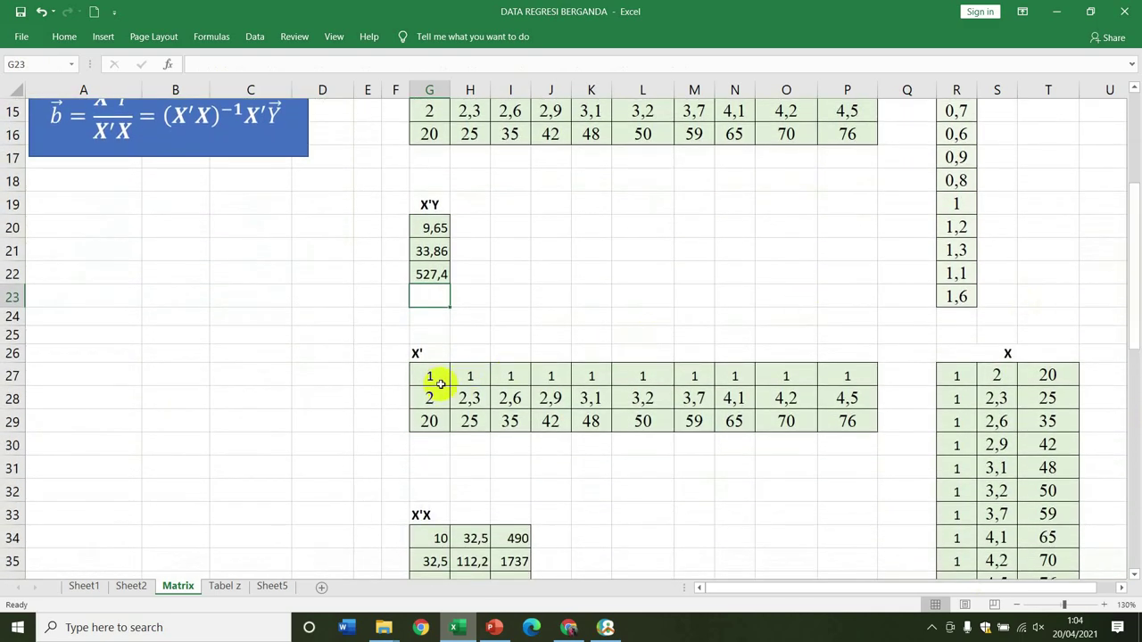
drag(430, 376, 837, 427)
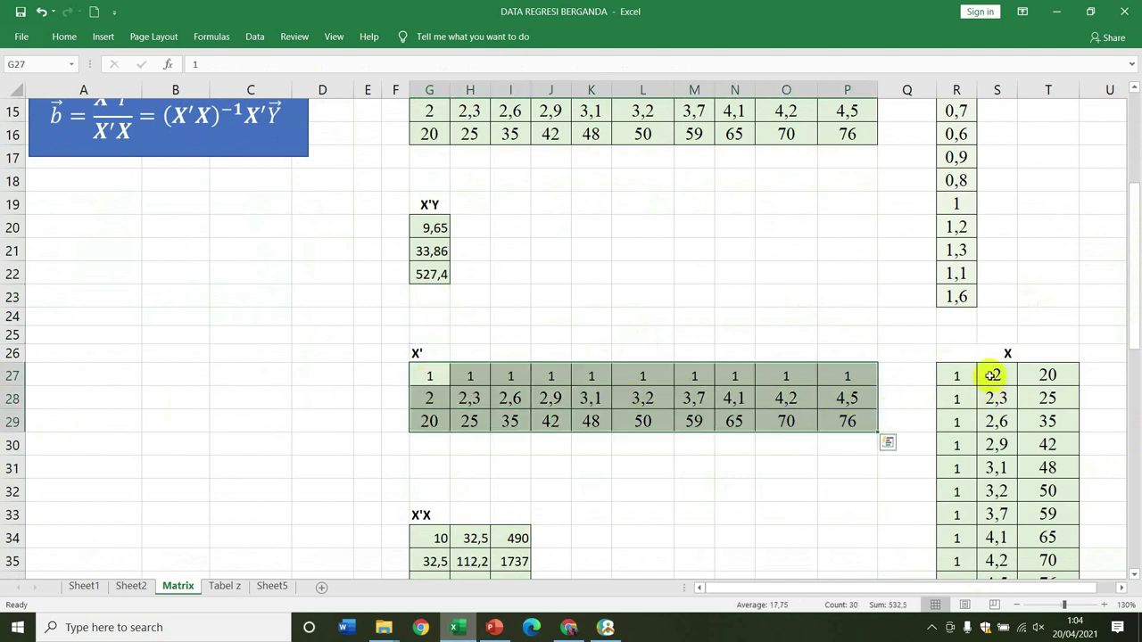
drag(947, 370, 1049, 458)
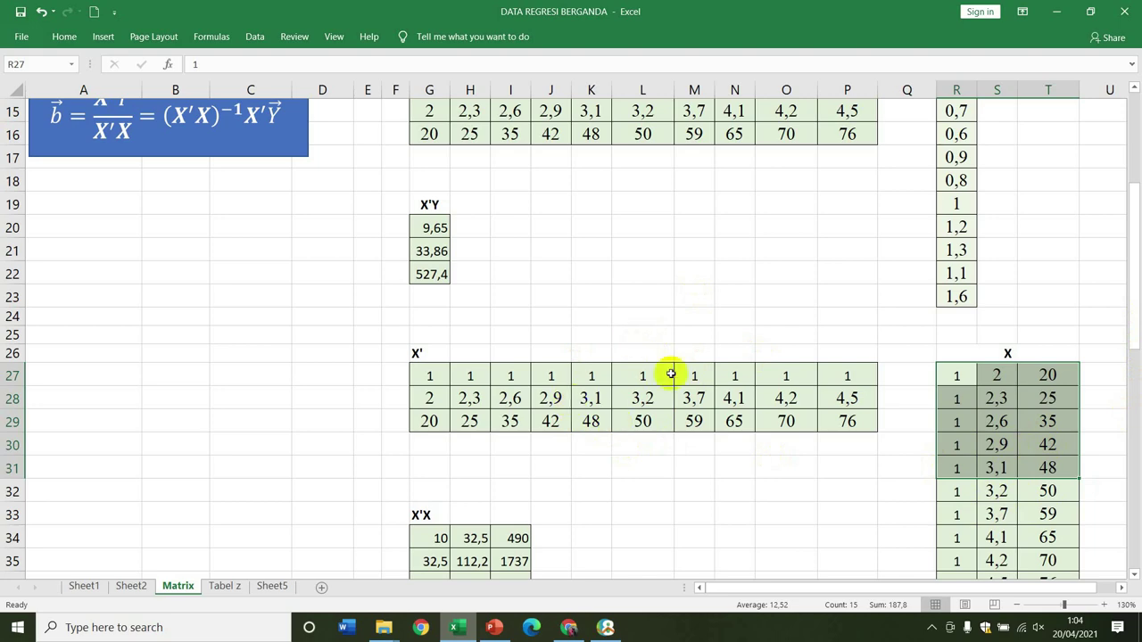
mouse_move(1131, 297)
mouse_down()
mouse_move(1133, 337)
mouse_move(1124, 308)
mouse_up()
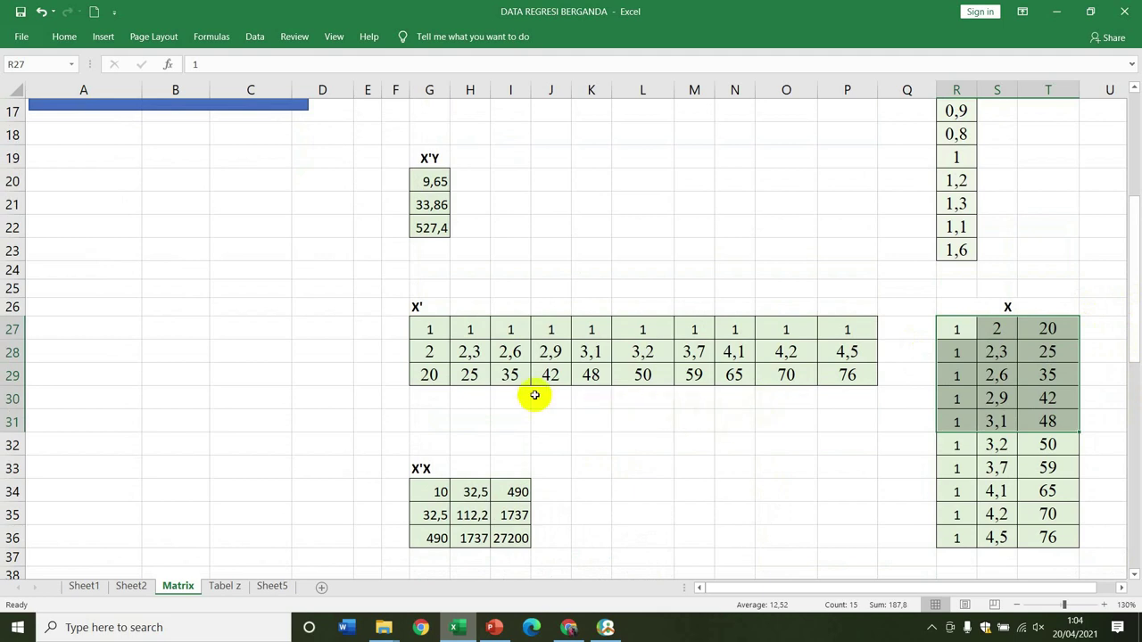
drag(425, 331, 859, 327)
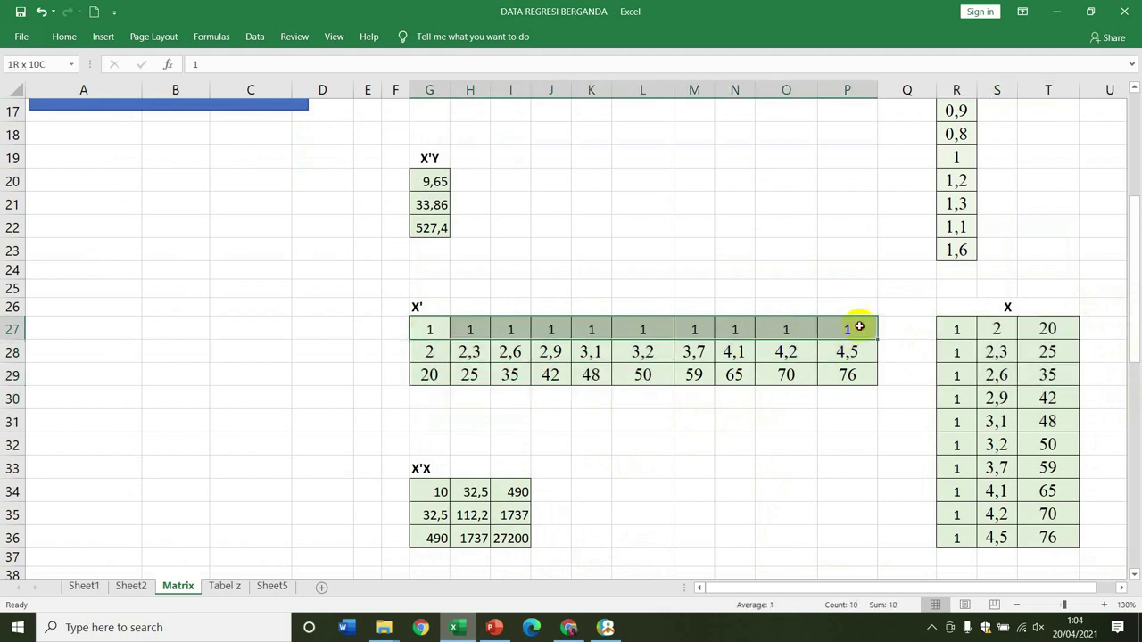
drag(860, 326, 859, 325)
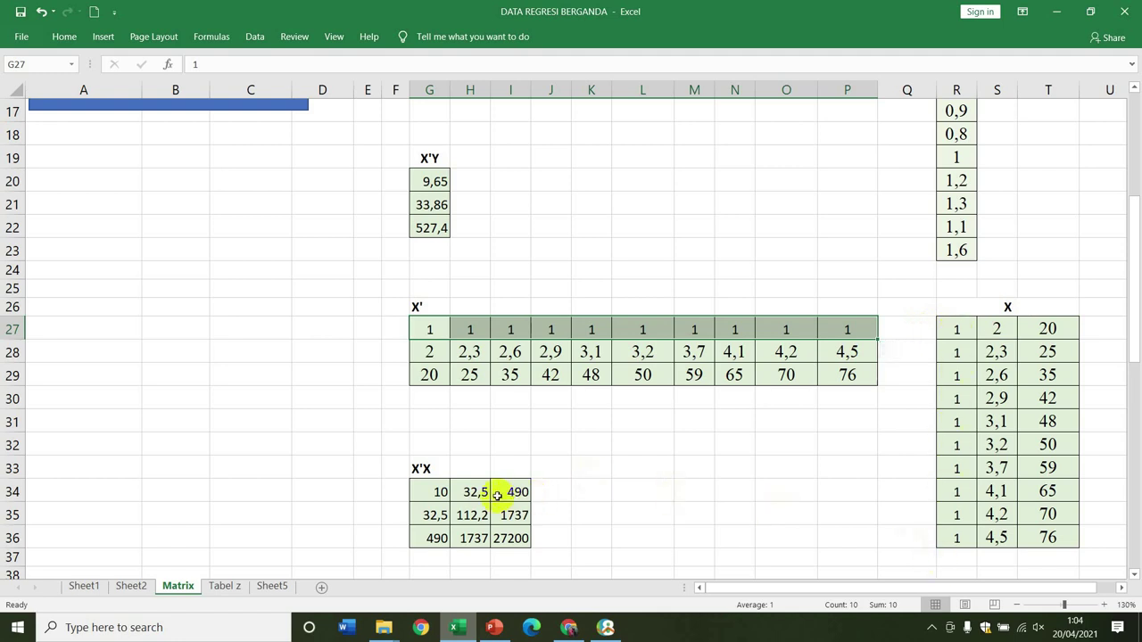
click(437, 493)
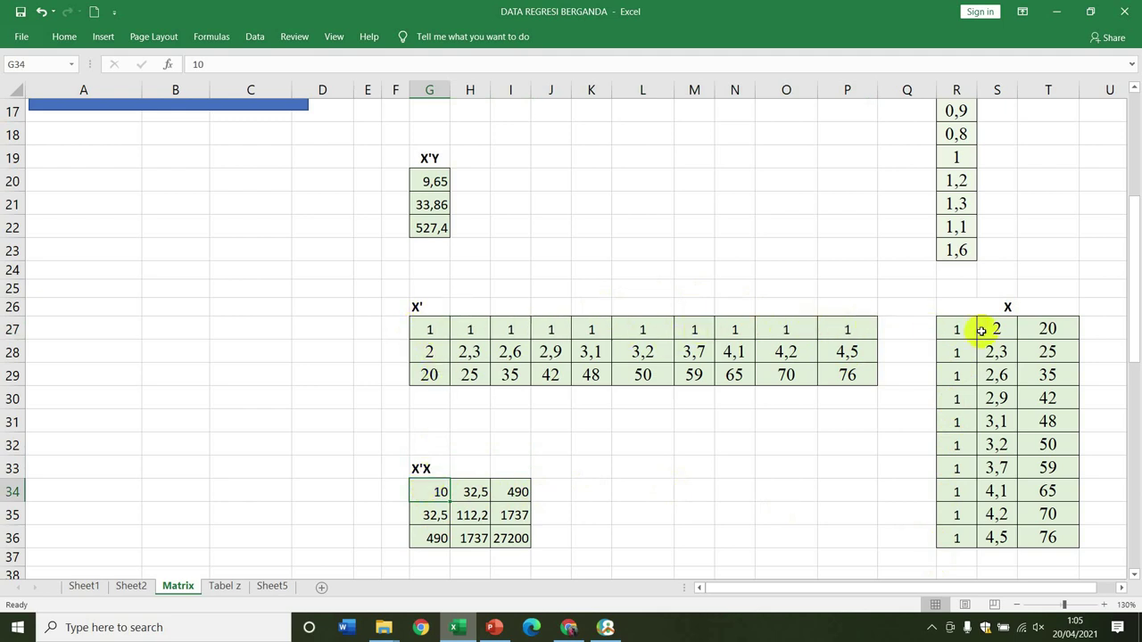
Compare the second and third X columns with the first X' row, checking the X'X formulas in H34 and I34
drag(996, 328, 1005, 537)
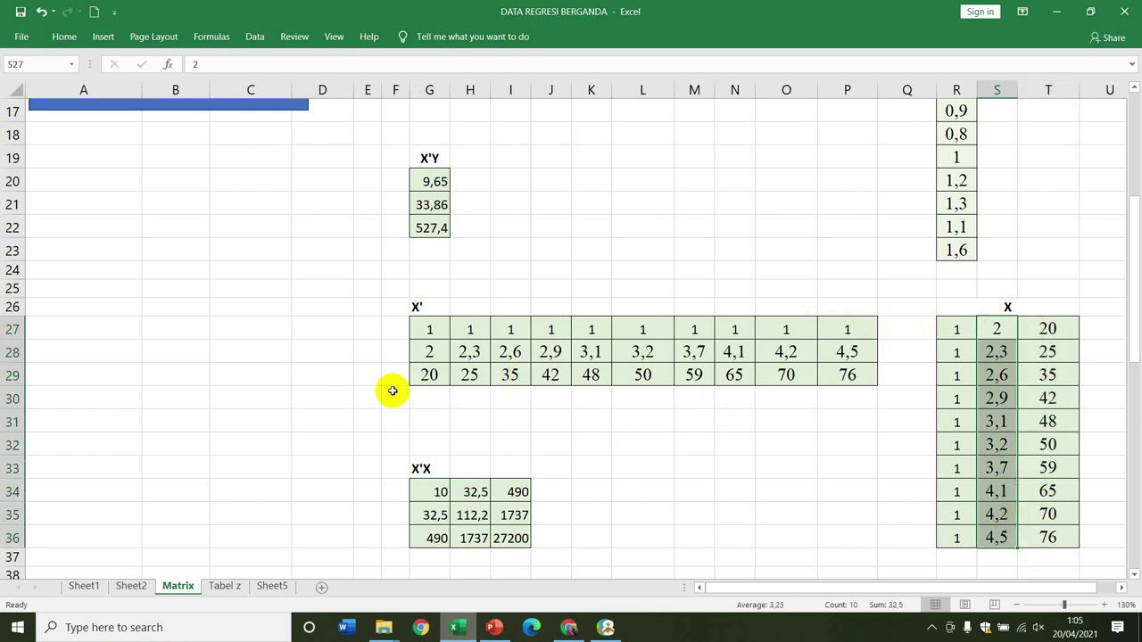
click(475, 492)
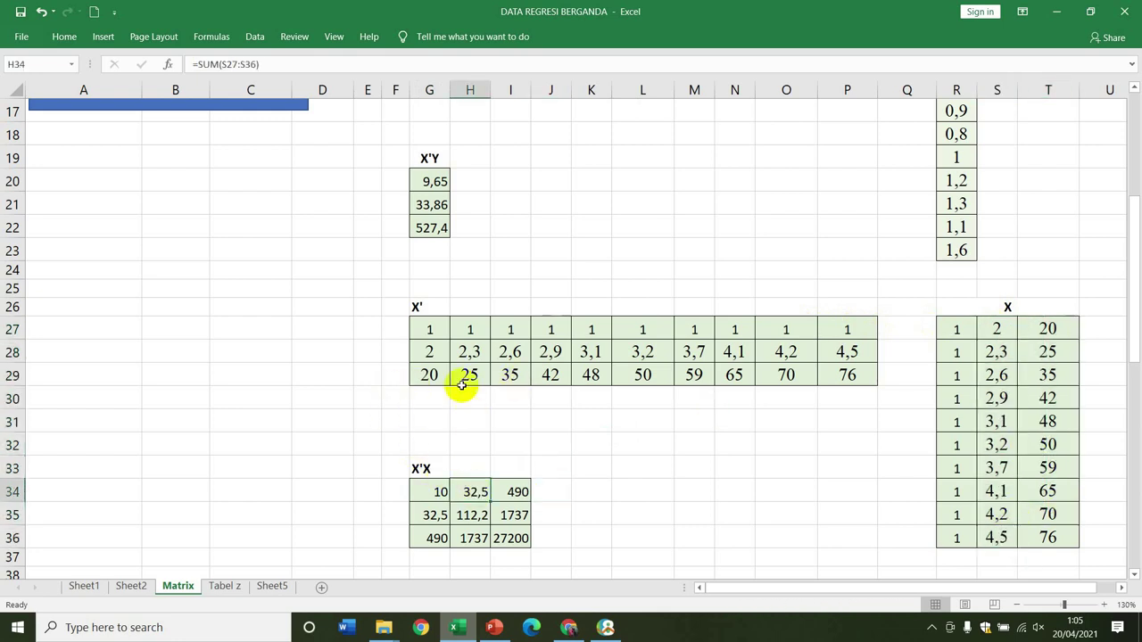
drag(429, 332, 854, 332)
drag(1045, 328, 1047, 533)
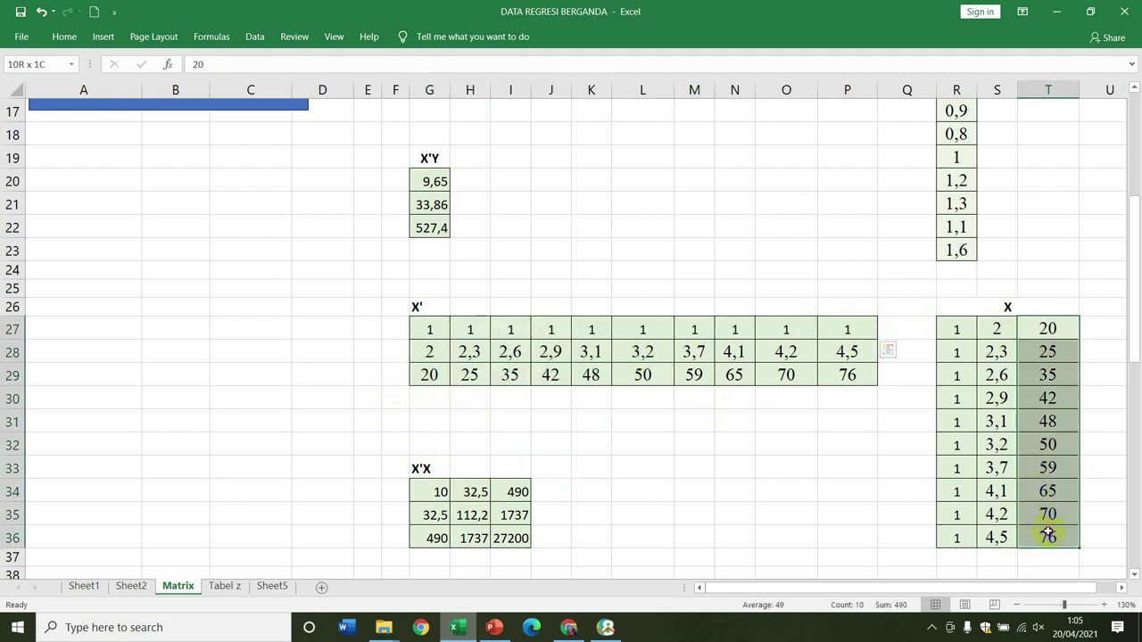
click(500, 483)
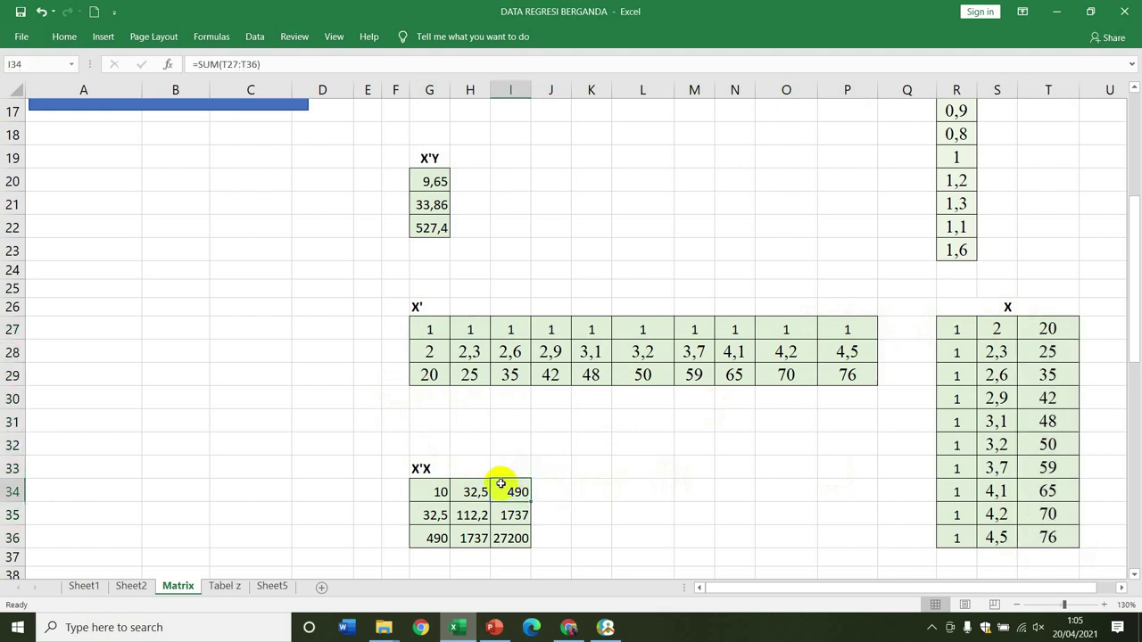
Compare the second X' row with the X columns, checking the X'X formulas in G35 and H35
drag(433, 357, 848, 367)
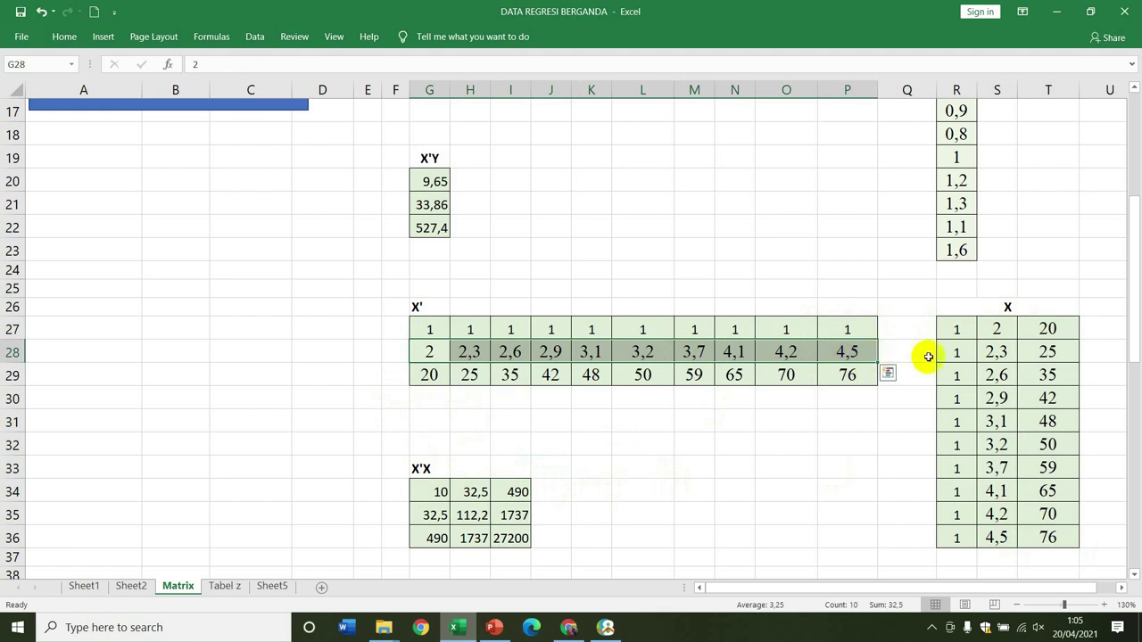
click(958, 330)
drag(963, 494, 961, 537)
click(432, 513)
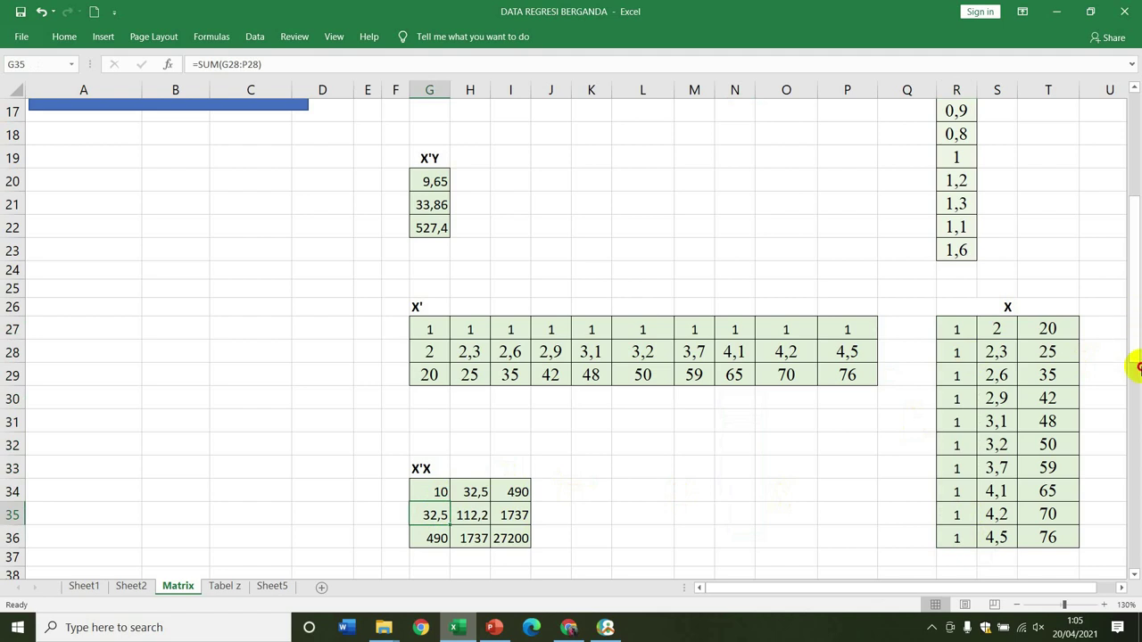
drag(1133, 303, 1138, 351)
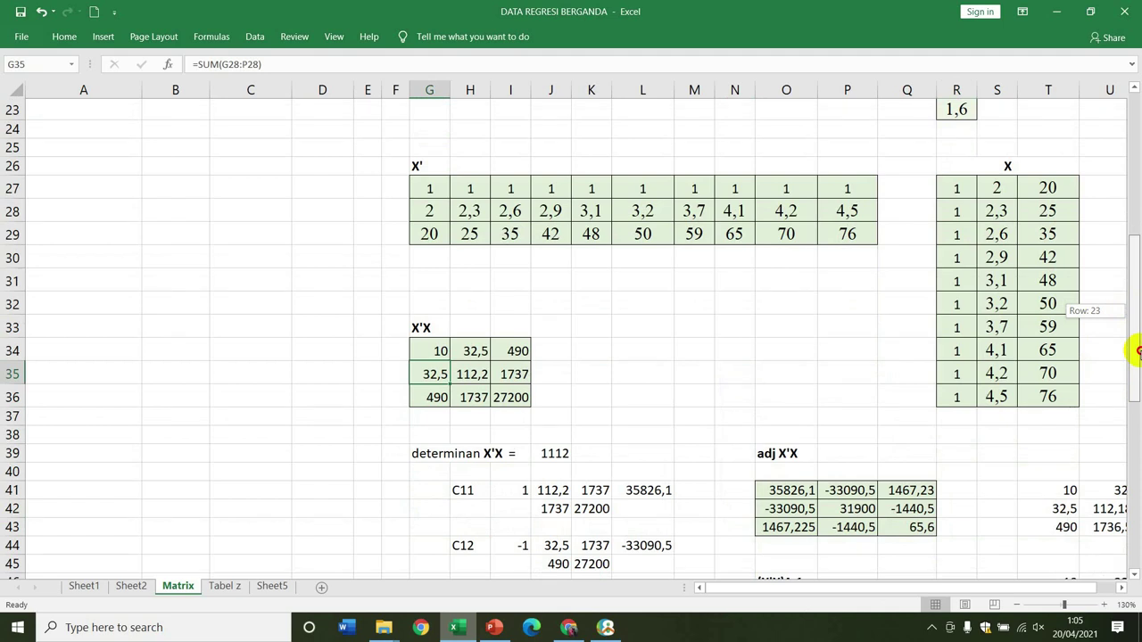
drag(1138, 351, 1138, 351)
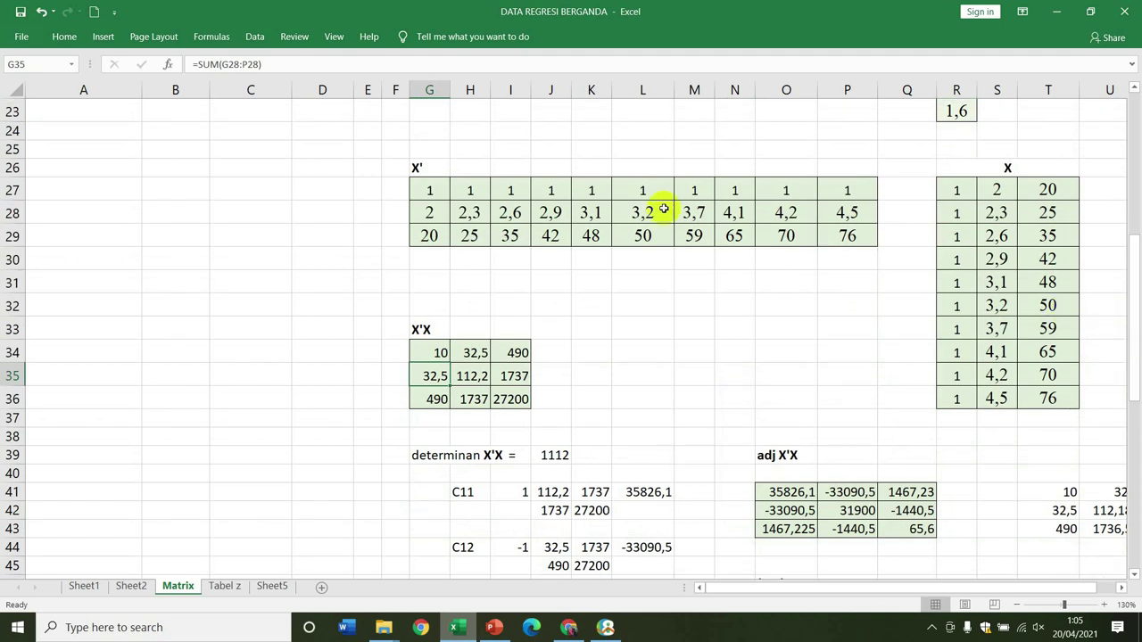
click(469, 372)
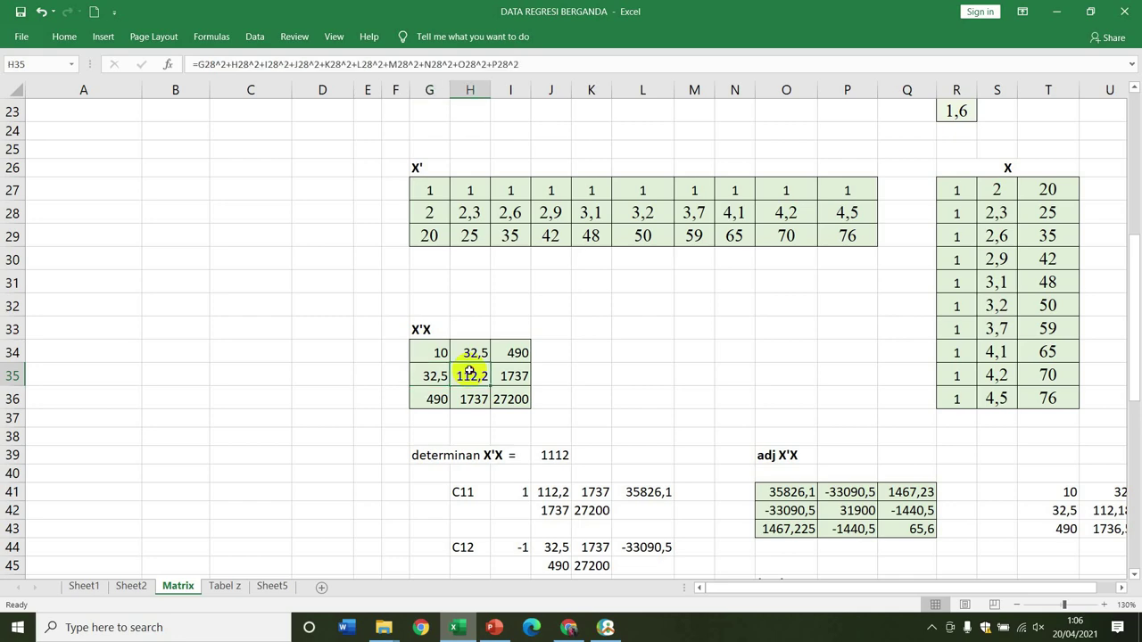
drag(469, 372, 592, 600)
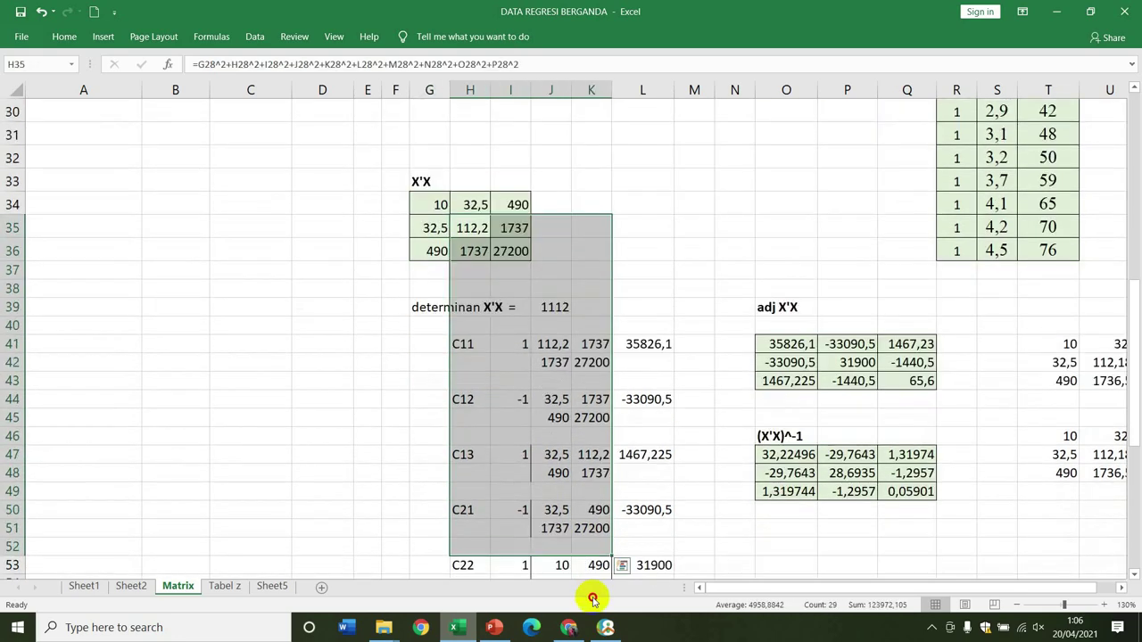
click(433, 396)
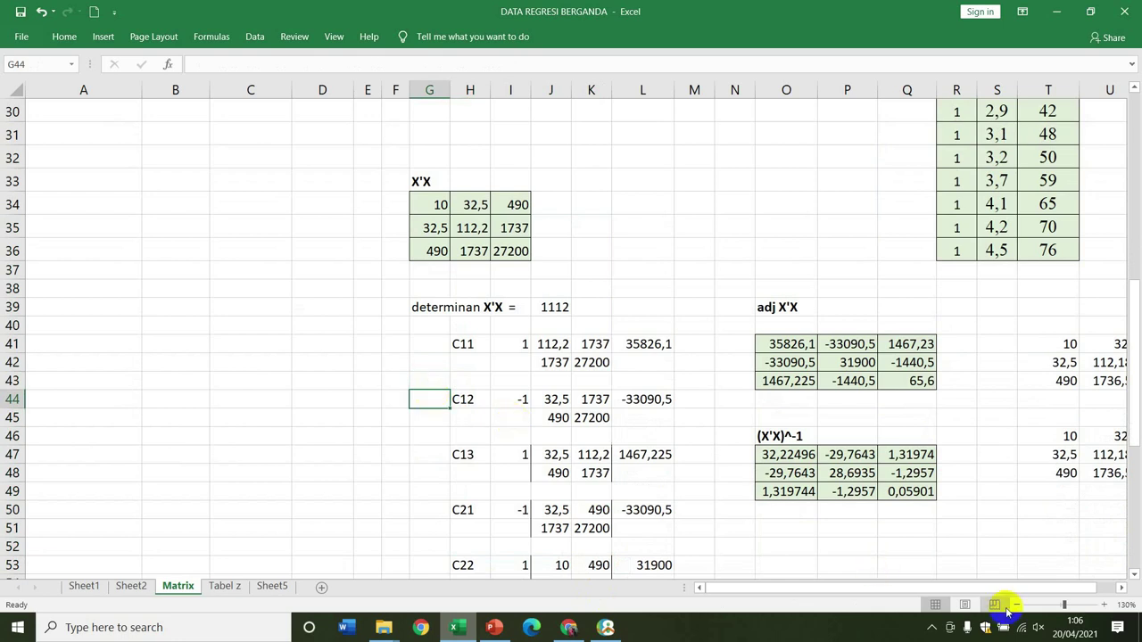
click(931, 627)
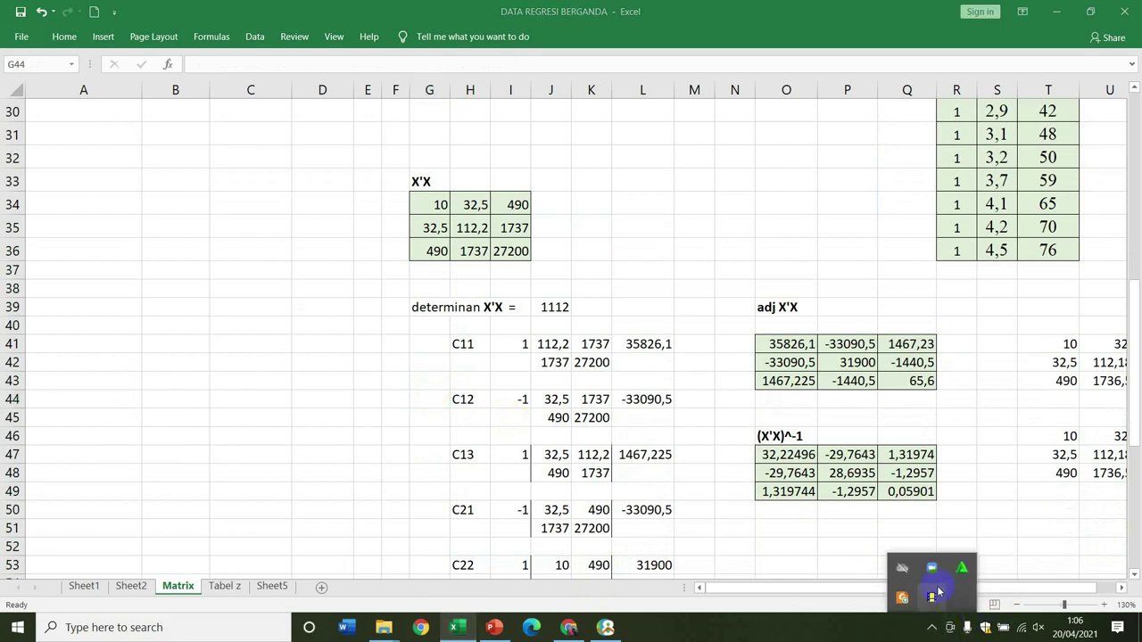